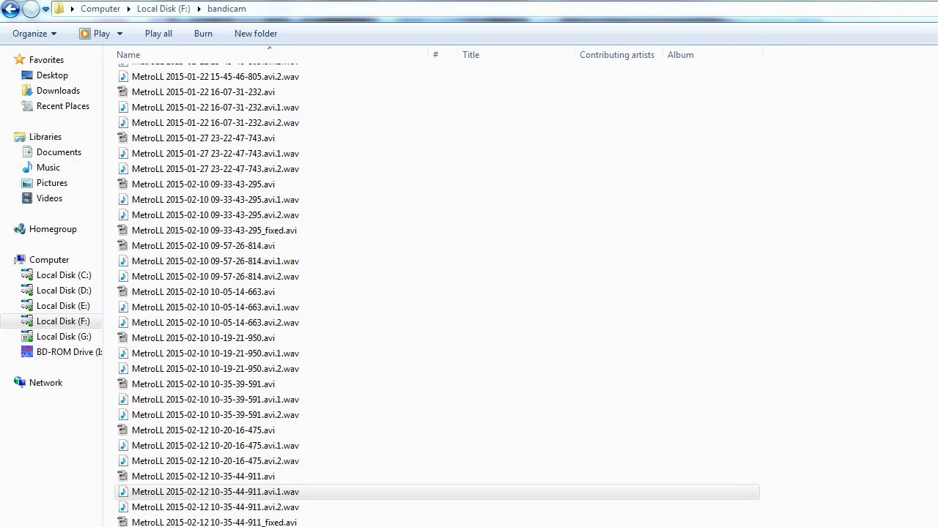
{"action": "scroll", "coordinate": [440, 293], "scroll_direction": "up", "scroll_amount": 1}
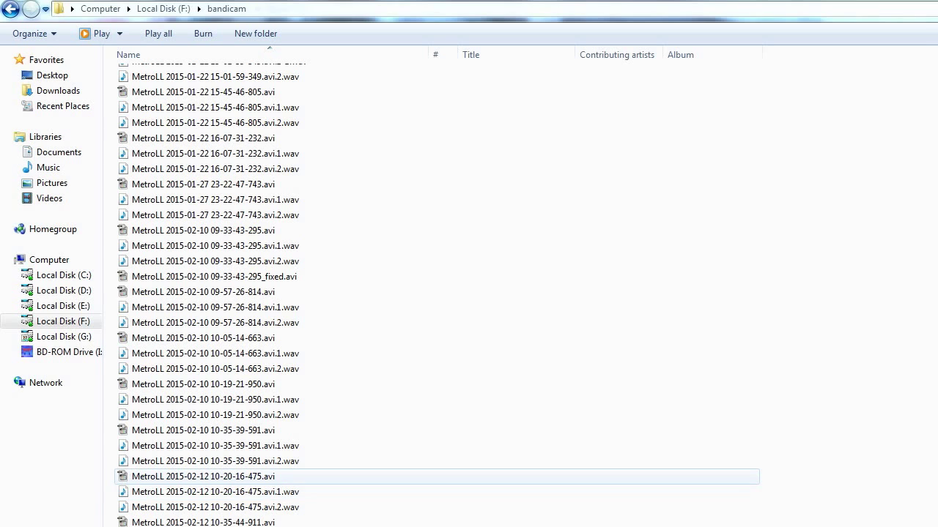
{"action": "double_click", "coordinate": [202, 477]}
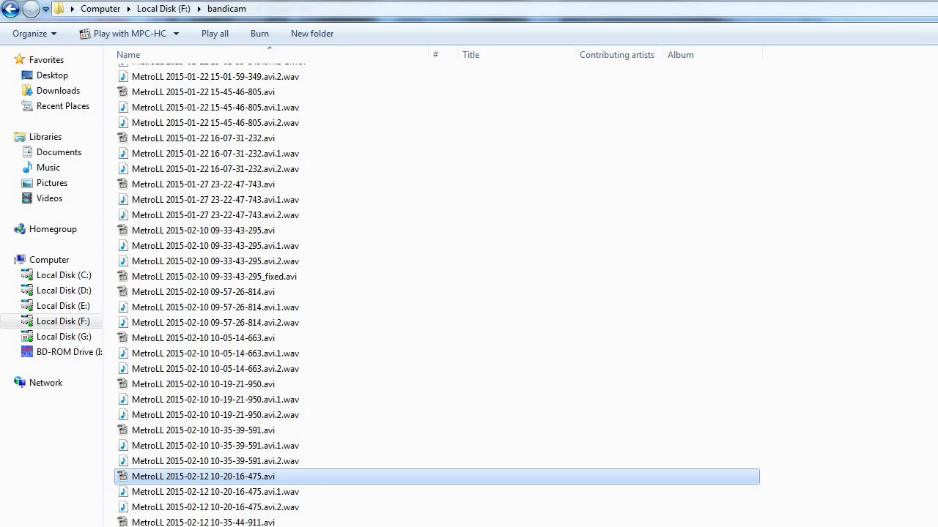
{"action": "key", "text": "Return"}
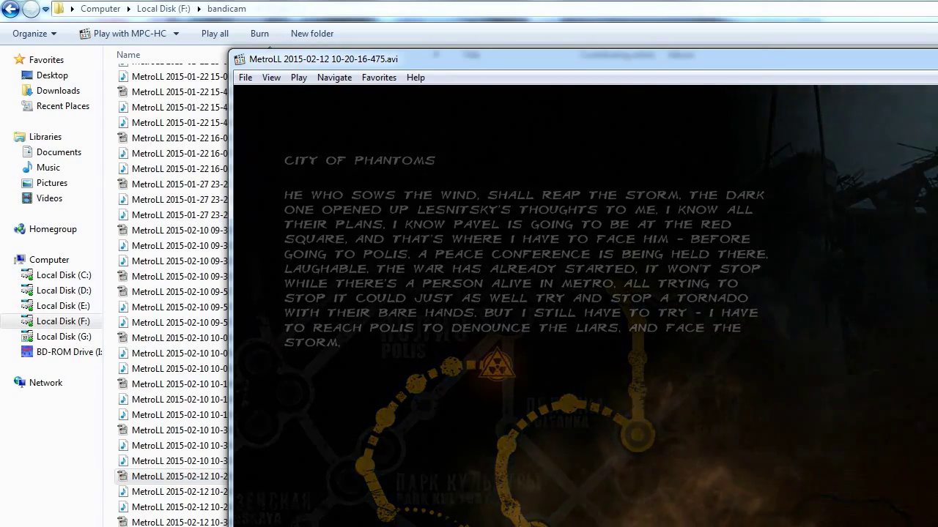
{"action": "left_click_drag", "start_coordinate": [579, 58], "coordinate": [446, 32]}
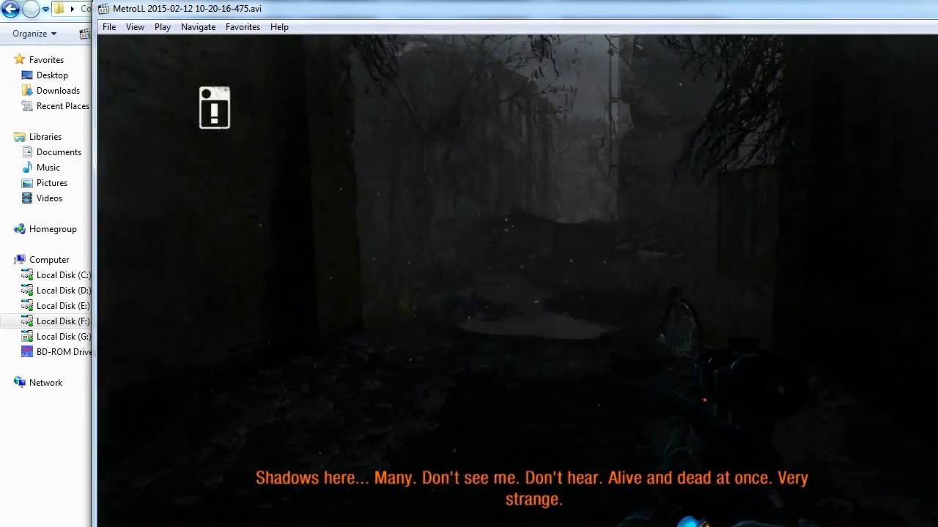
{"action": "left_click_drag", "start_coordinate": [937, 526], "coordinate": [813, 437]}
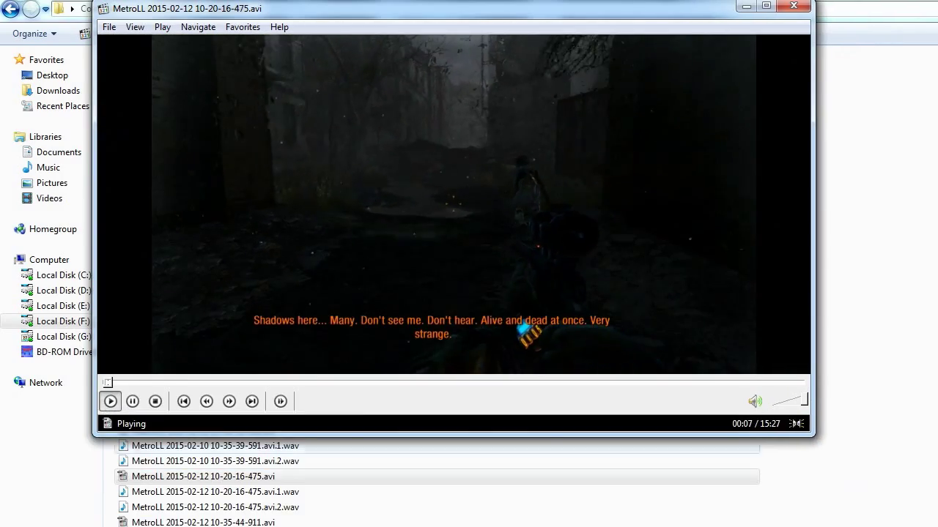
{"action": "left_click", "coordinate": [736, 382]}
{"action": "mouse_move", "coordinate": [736, 382]}
{"action": "left_mouse_down"}
{"action": "mouse_move", "coordinate": [792, 382]}
{"action": "mouse_move", "coordinate": [729, 382]}
{"action": "left_mouse_up"}
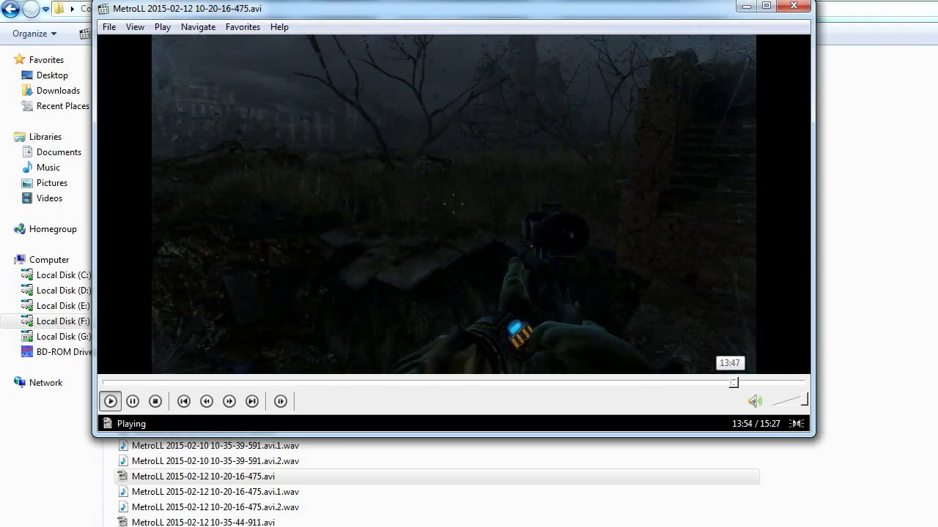
{"action": "left_click", "coordinate": [792, 5]}
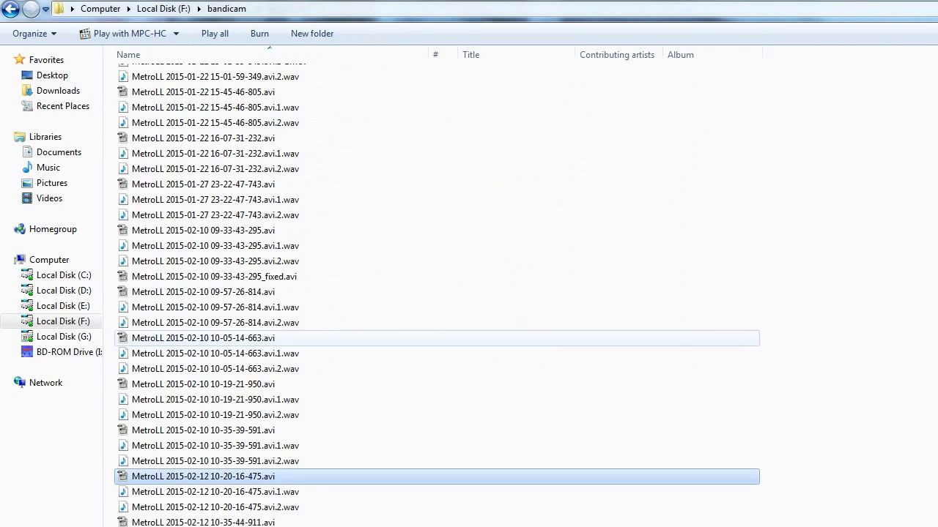
{"action": "scroll", "coordinate": [440, 461], "scroll_direction": "down", "scroll_amount": 1}
{"action": "scroll", "coordinate": [440, 461], "scroll_direction": "down", "scroll_amount": 1}
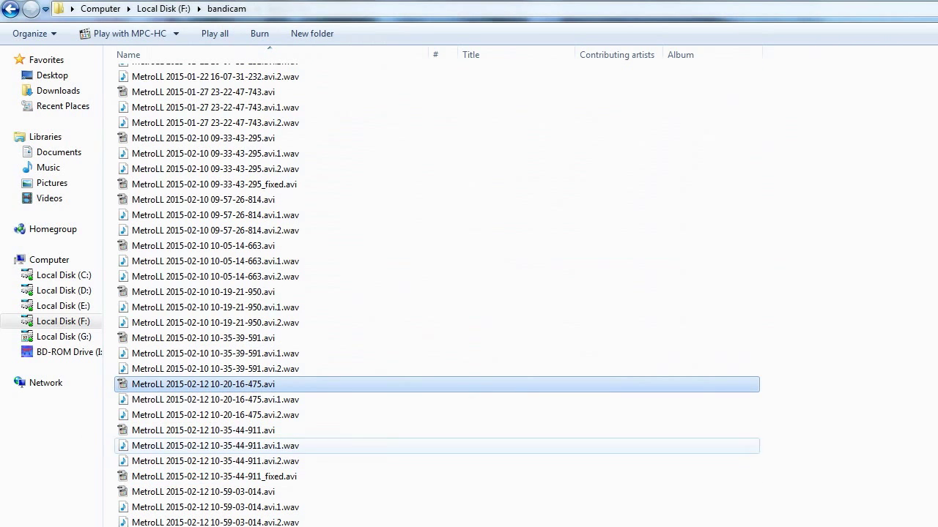
{"action": "left_click", "coordinate": [220, 431]}
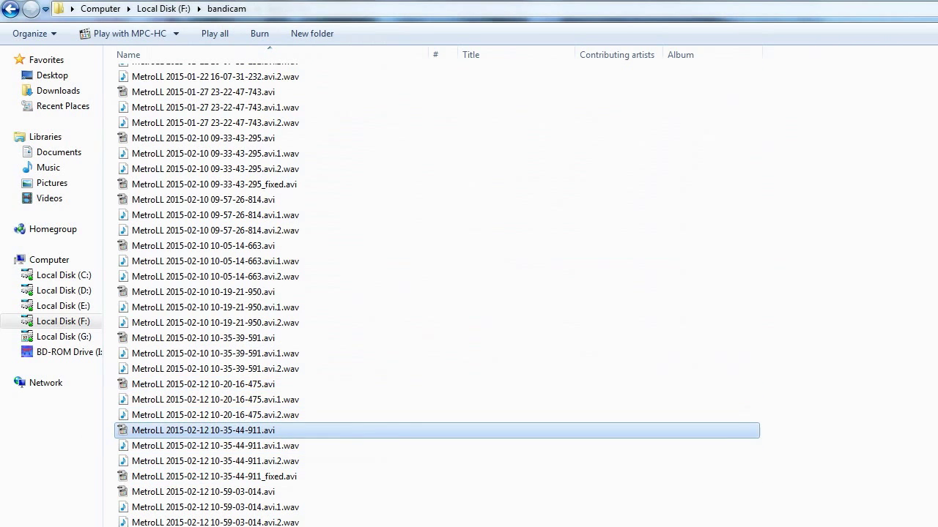
{"action": "key", "text": "Return"}
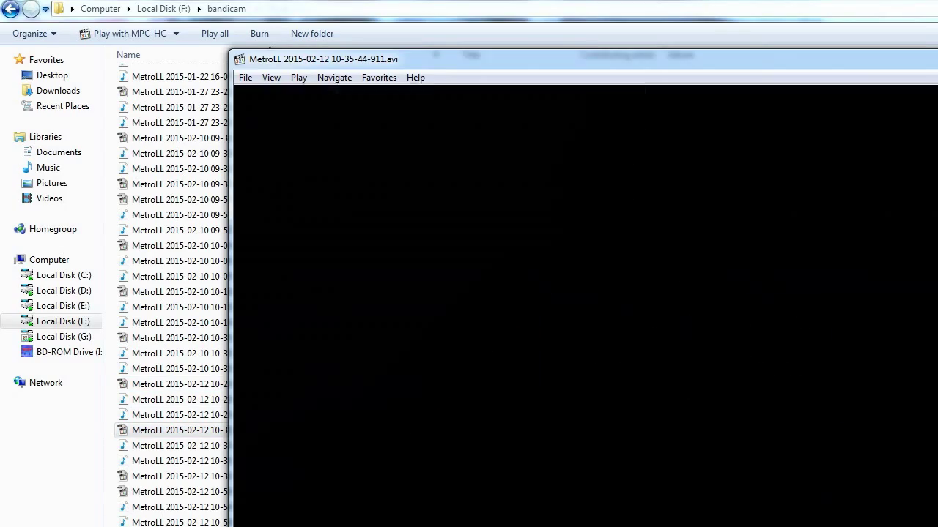
{"action": "key", "text": "super+Up"}
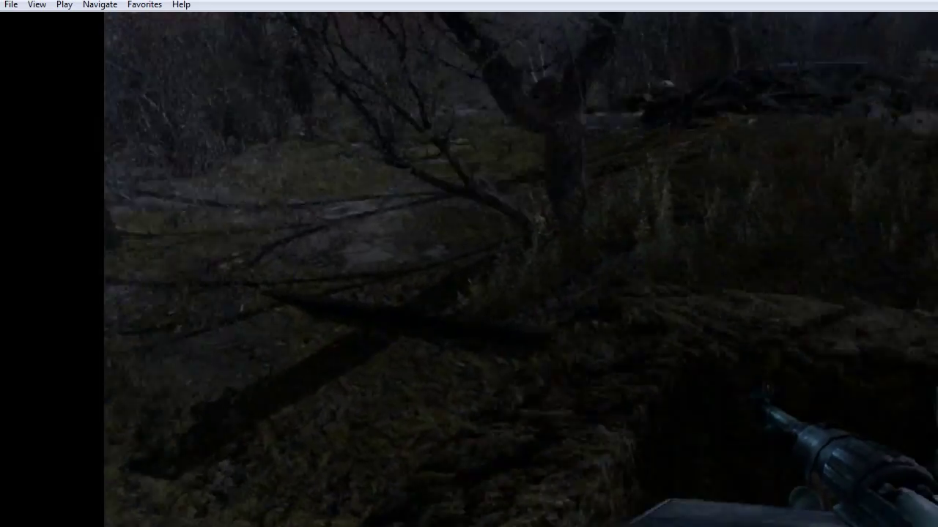
{"action": "key", "text": "super+Down"}
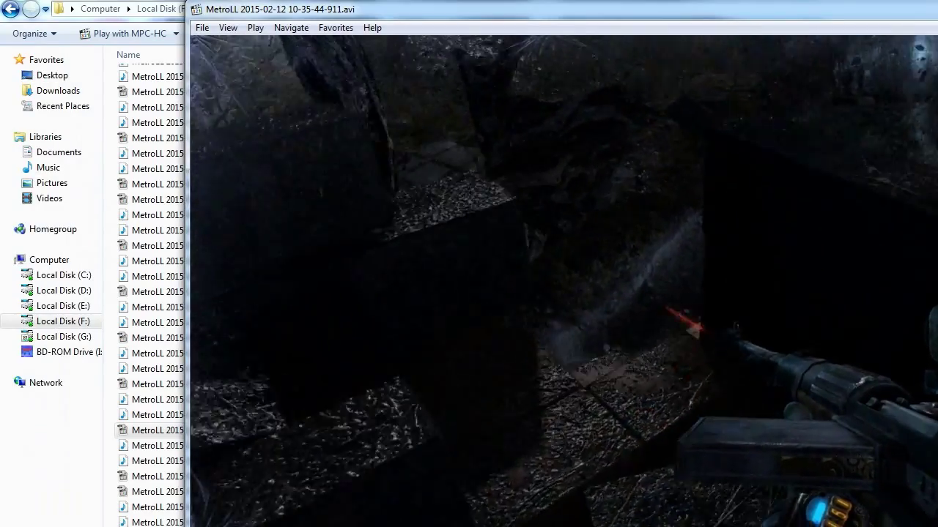
{"action": "left_click_drag", "start_coordinate": [937, 526], "coordinate": [783, 436]}
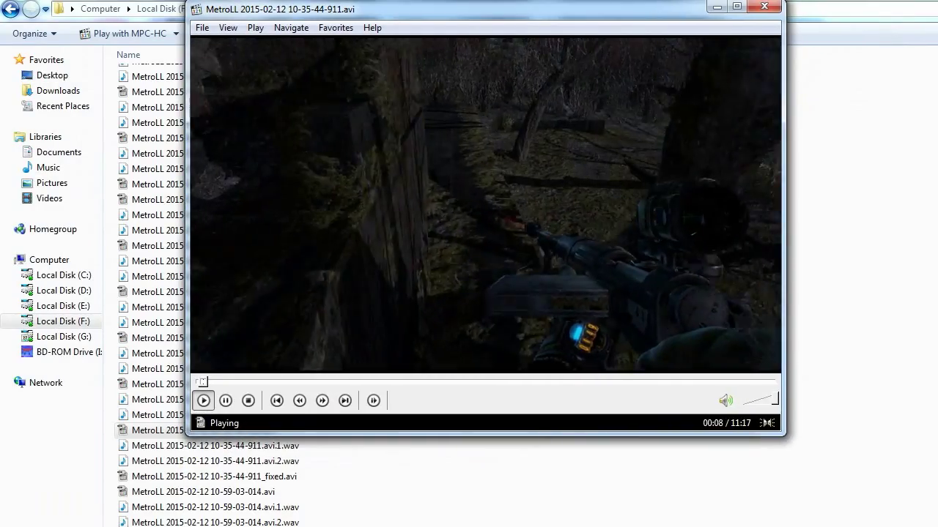
{"action": "left_click_drag", "start_coordinate": [636, 381], "coordinate": [668, 382]}
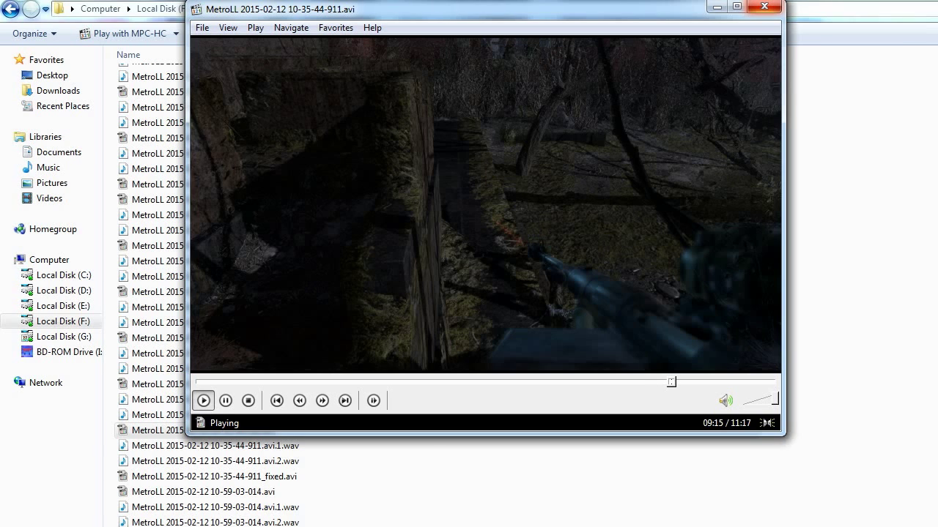
{"action": "left_click", "coordinate": [764, 7]}
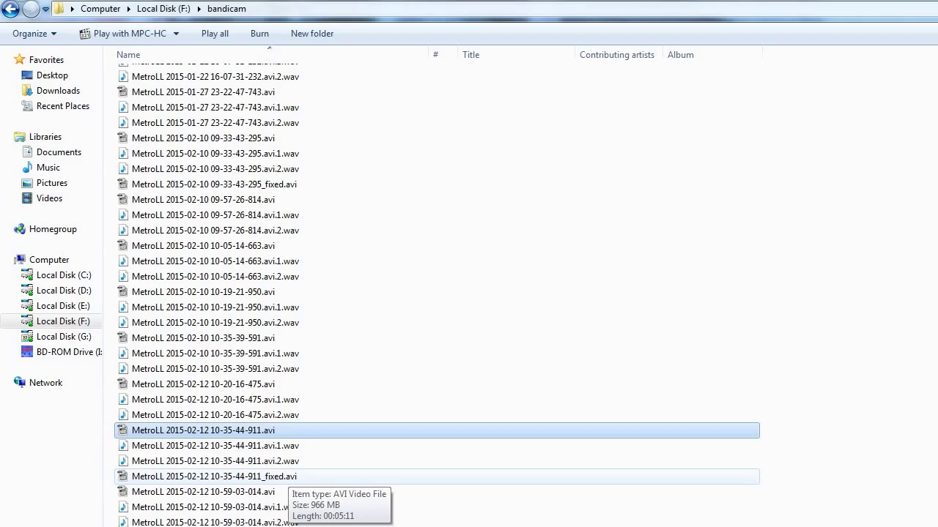
{"action": "double_click", "coordinate": [285, 476]}
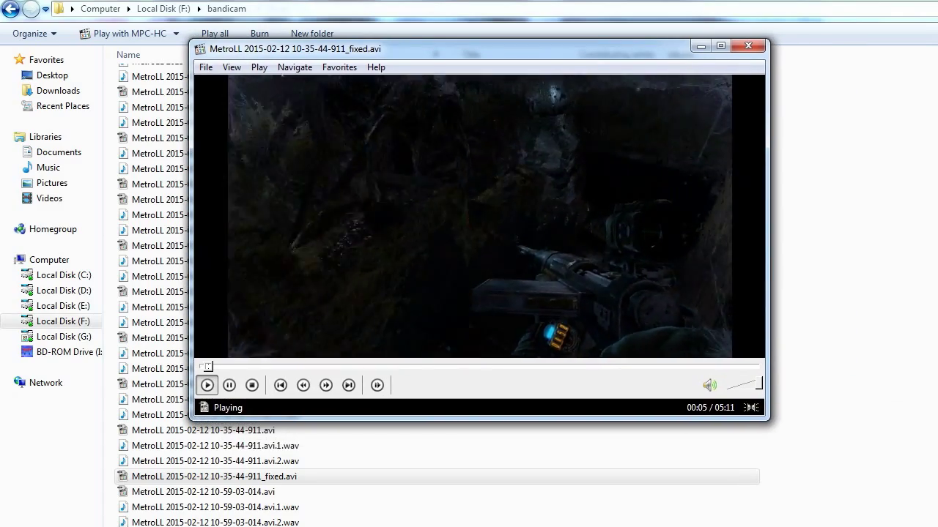
{"action": "left_click", "coordinate": [543, 366]}
{"action": "left_click", "coordinate": [655, 367]}
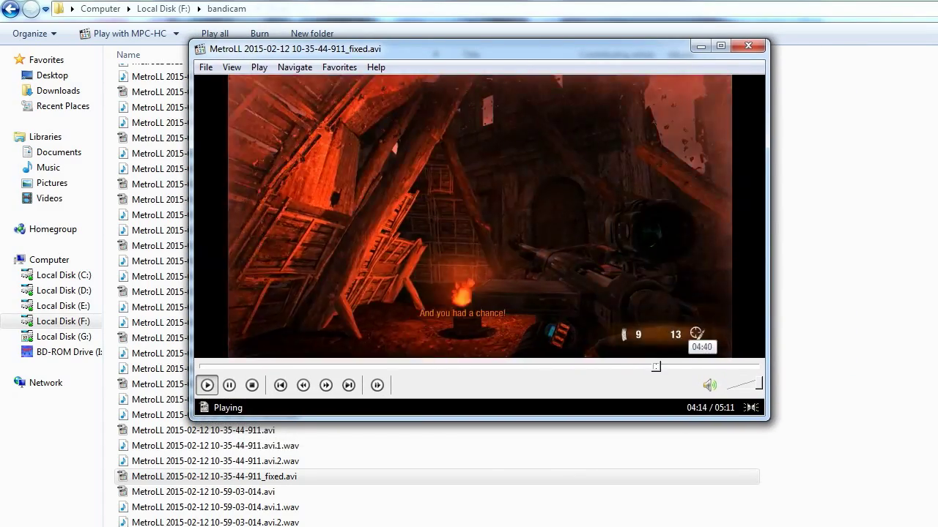
{"action": "left_click", "coordinate": [701, 366]}
{"action": "left_click", "coordinate": [446, 367]}
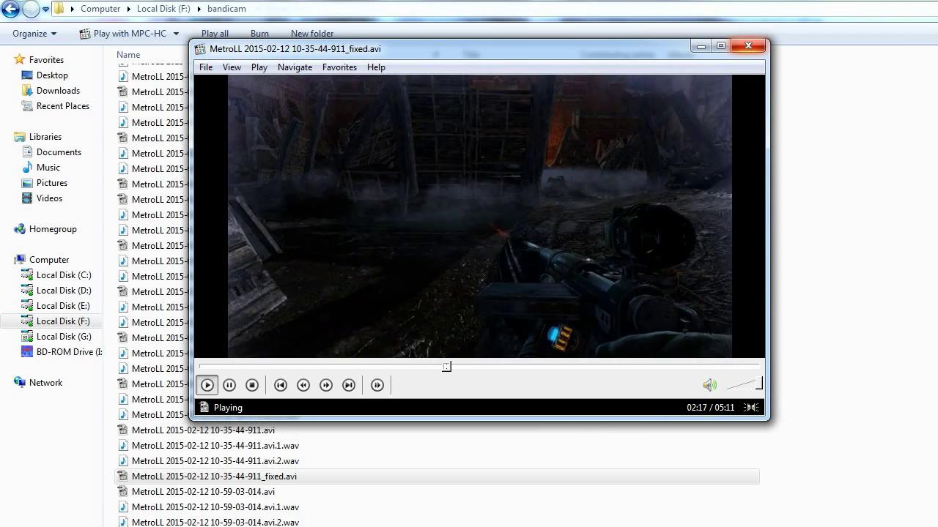
{"action": "left_click", "coordinate": [748, 47]}
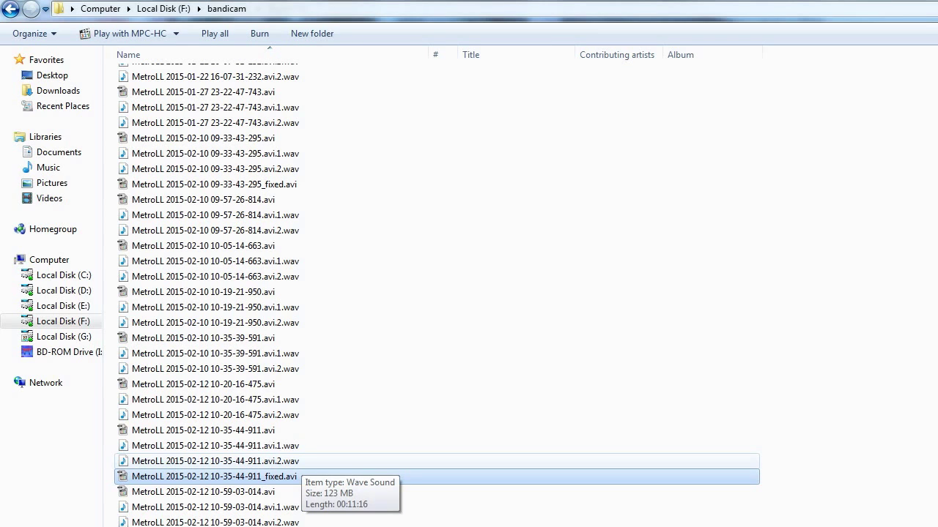
{"action": "left_click", "coordinate": [293, 445]}
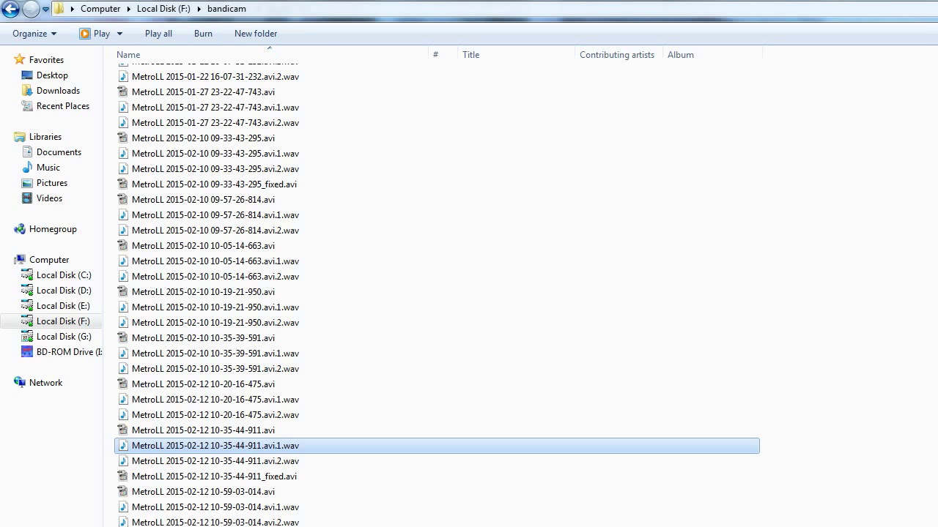
{"action": "key", "text": "Return"}
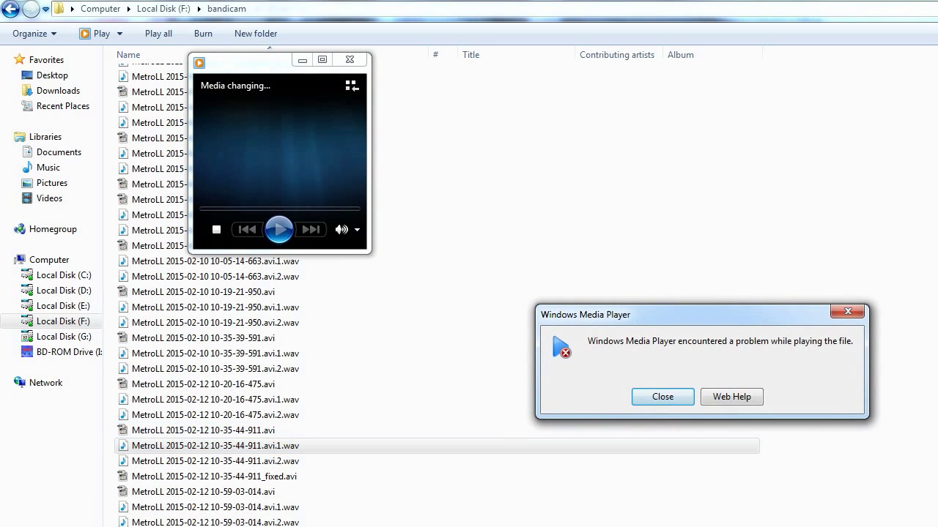
{"action": "left_click", "coordinate": [662, 398]}
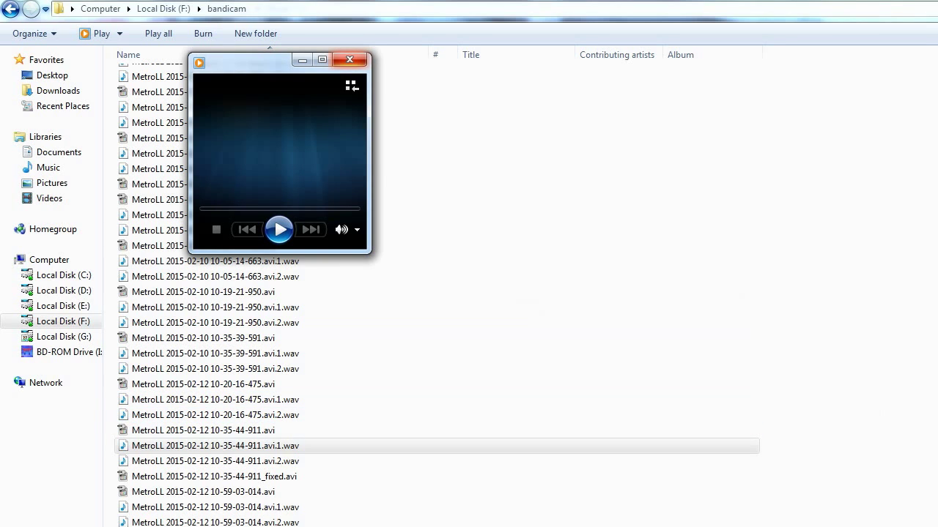
{"action": "left_click", "coordinate": [349, 59]}
- Launch Audacity
{"action": "key", "text": "super"}
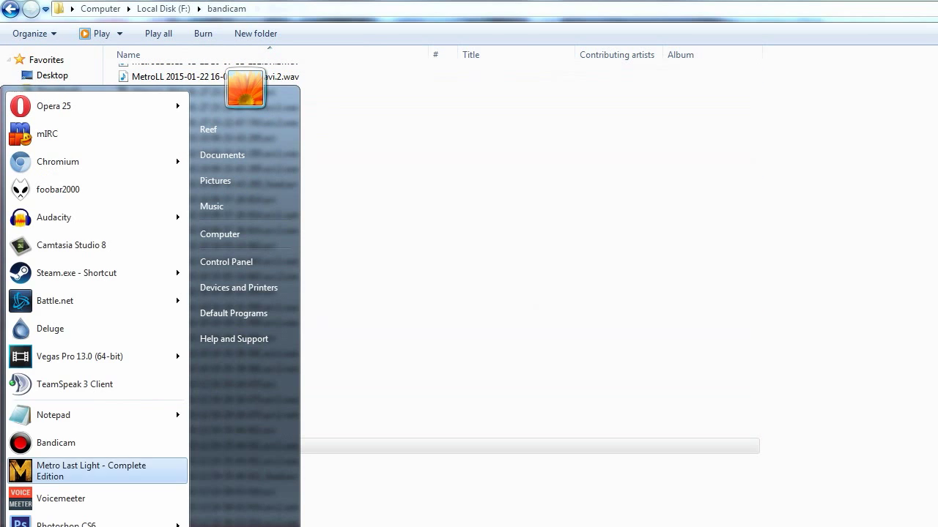
{"action": "mouse_move", "coordinate": [95, 218]}
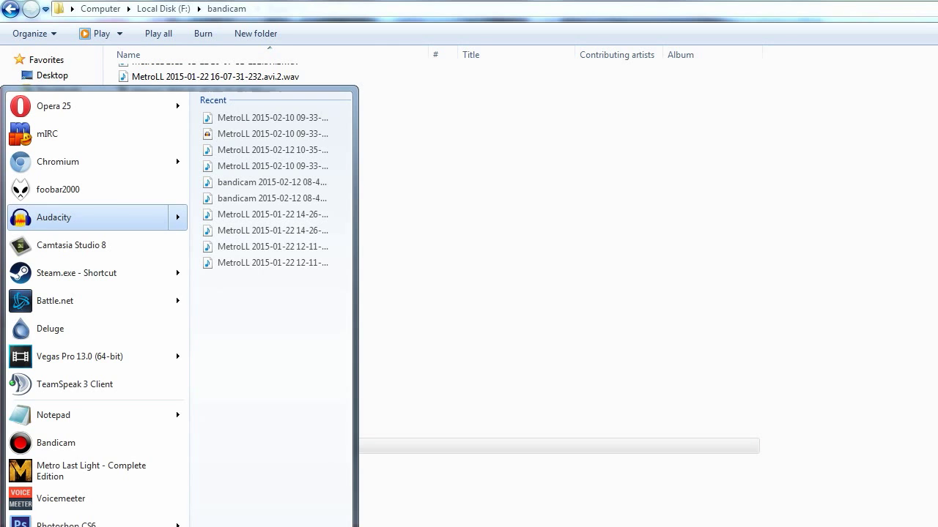
{"action": "left_click", "coordinate": [73, 218]}
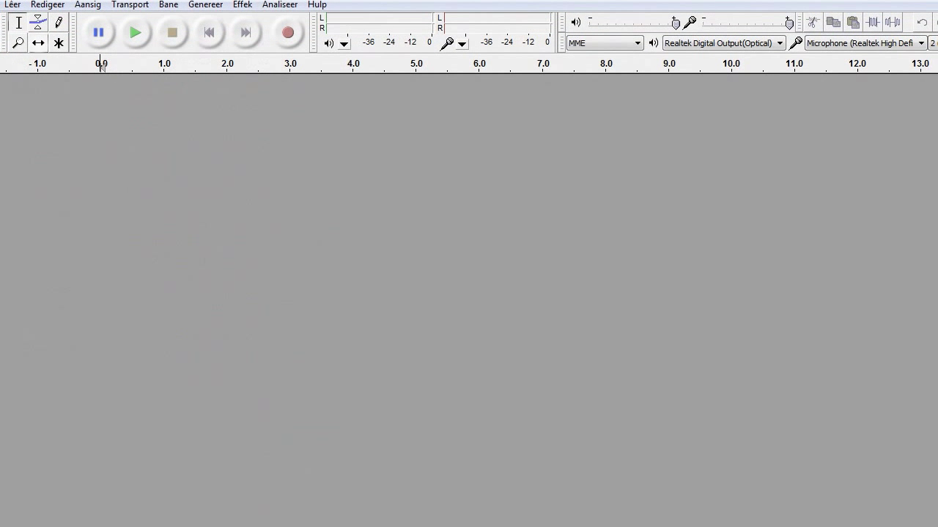
{"action": "key", "text": "alt"}
{"action": "left_click", "coordinate": [13, 4]}
{"action": "mouse_move", "coordinate": [44, 183]}
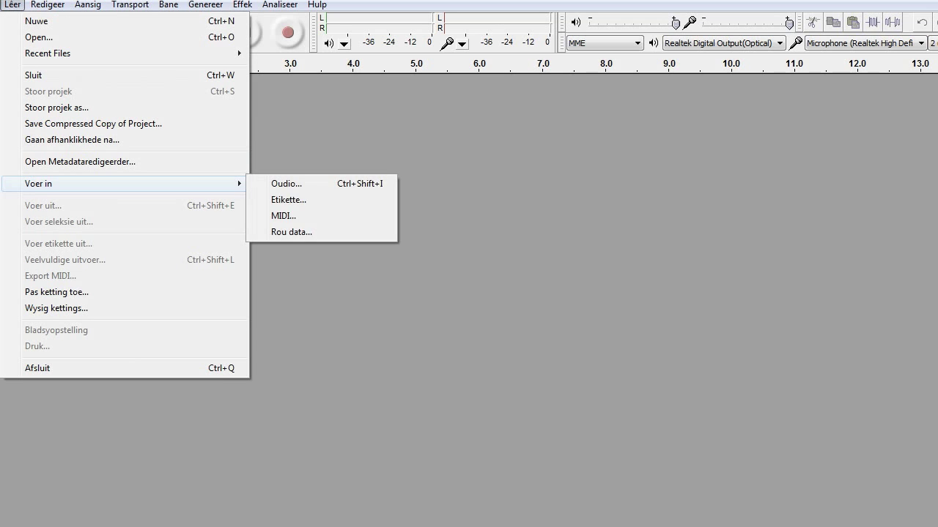
{"action": "key", "text": "Right"}
{"action": "key", "text": "Down"}
{"action": "key", "text": "Down"}
{"action": "key", "text": "Down"}
{"action": "key", "text": "Return"}
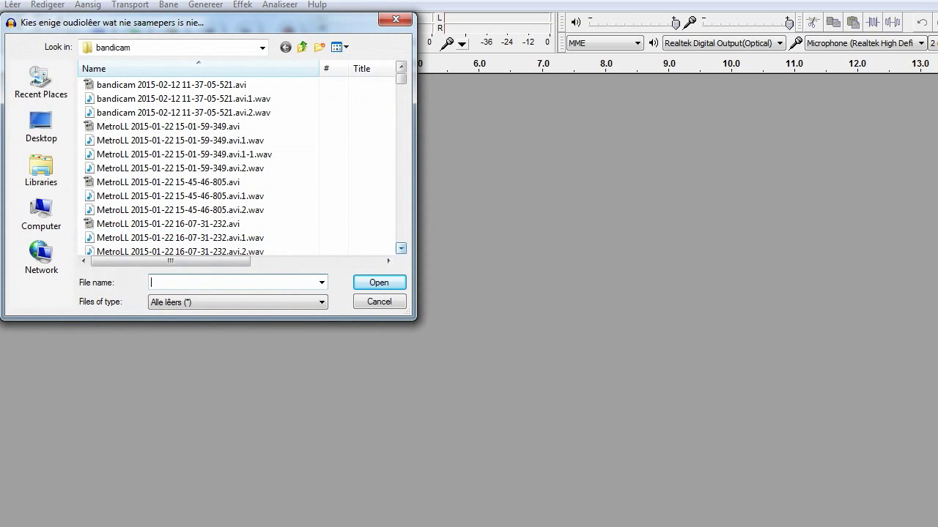
{"action": "left_click", "coordinate": [401, 249]}
{"action": "scroll", "coordinate": [400, 248], "scroll_direction": "down", "scroll_amount": 10}
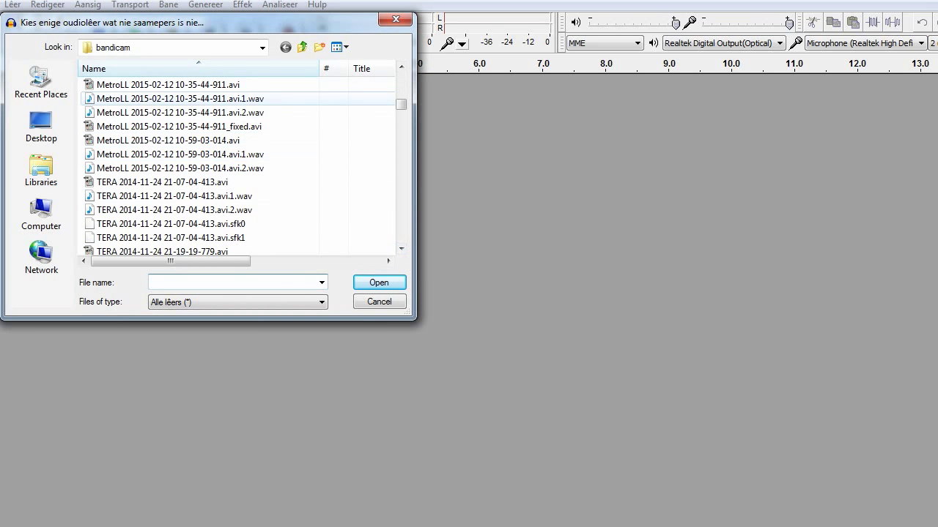
{"action": "left_click", "coordinate": [220, 98]}
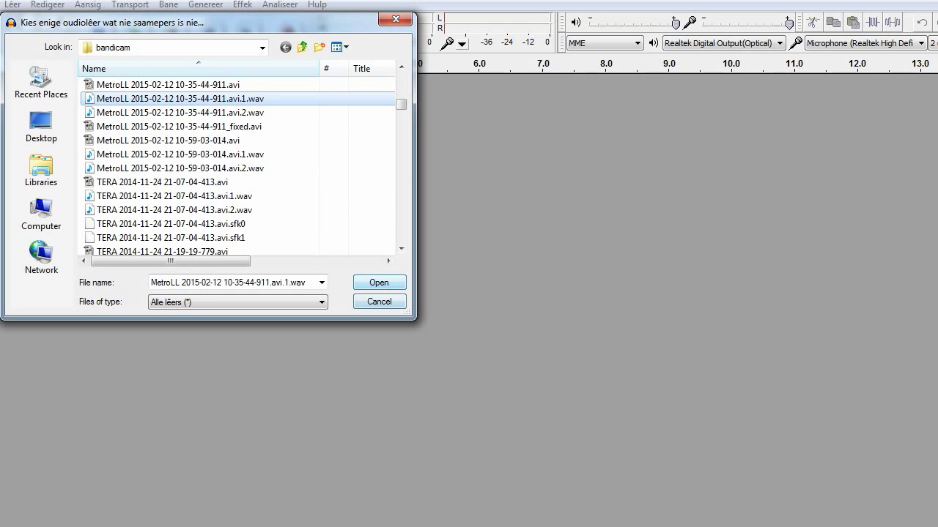
{"action": "left_click", "coordinate": [378, 282]}
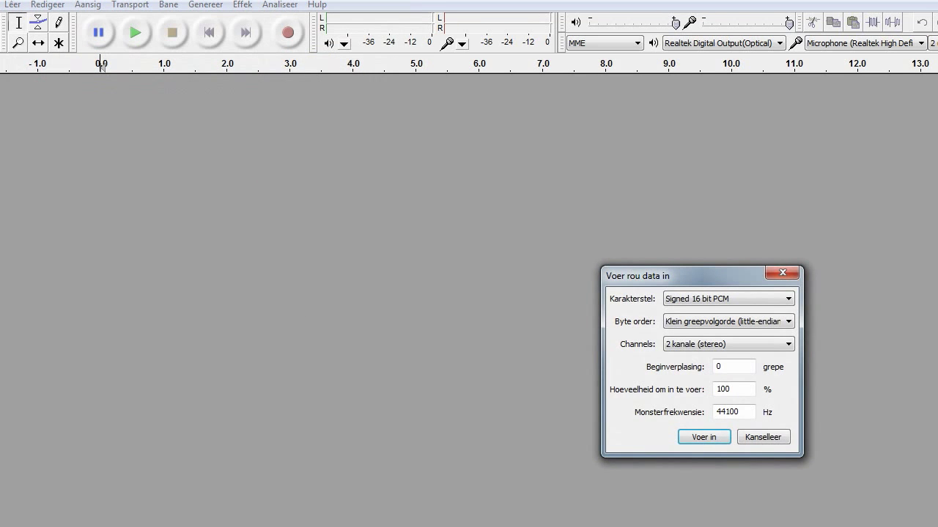
- Set the raw import's sample rate to 48000 Hz and import the audio
{"action": "left_click_drag", "start_coordinate": [688, 276], "coordinate": [610, 243]}
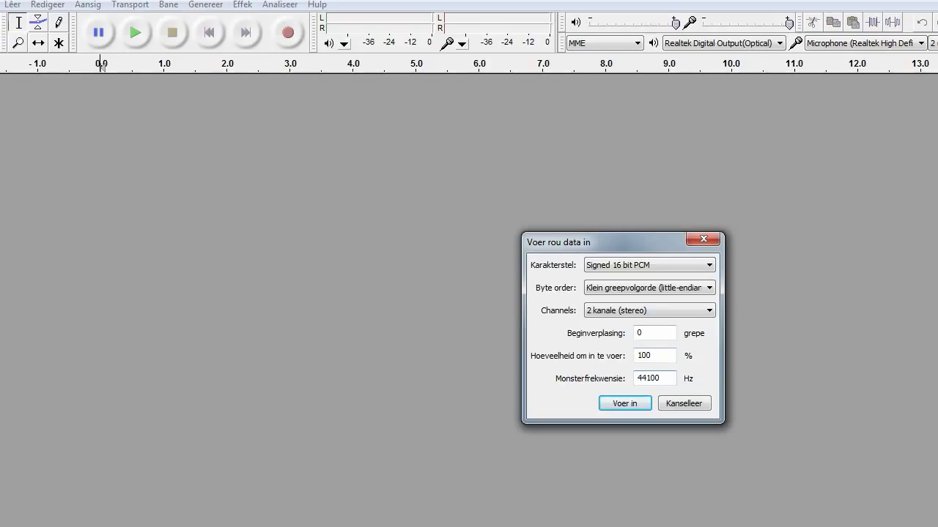
{"action": "left_click_drag", "start_coordinate": [641, 378], "coordinate": [661, 378]}
{"action": "type", "text": "8000"}
{"action": "key", "text": "Return"}
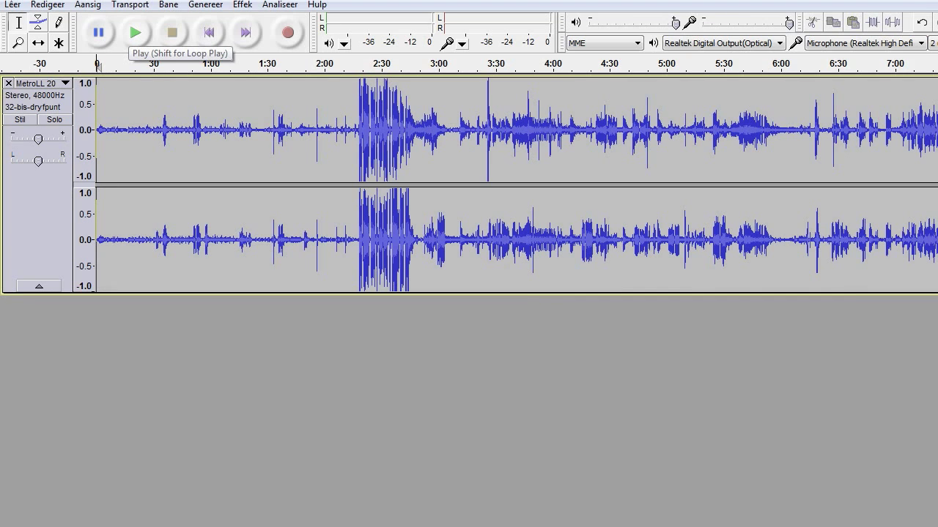
- Play the first seconds of the imported track, stop playback, and zoom in on the early part of the waveform
{"action": "left_click", "coordinate": [134, 33]}
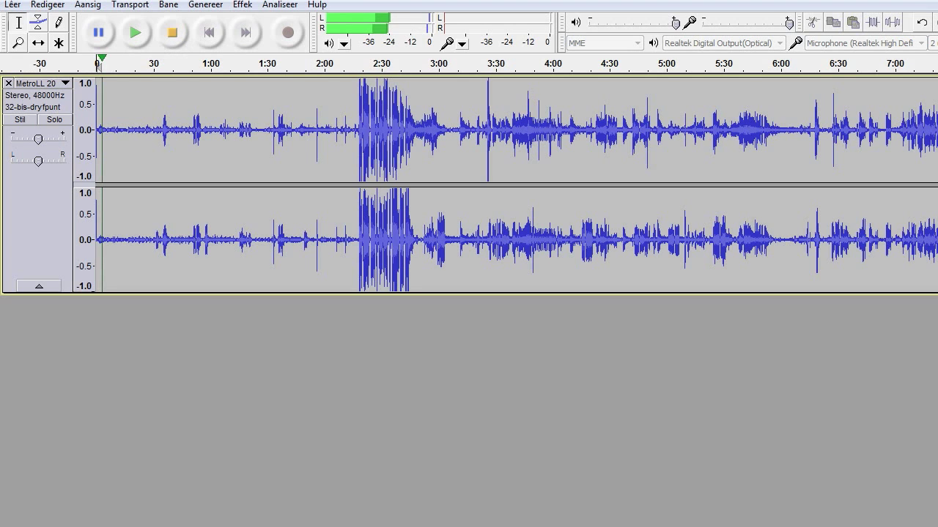
{"action": "left_click", "coordinate": [172, 33]}
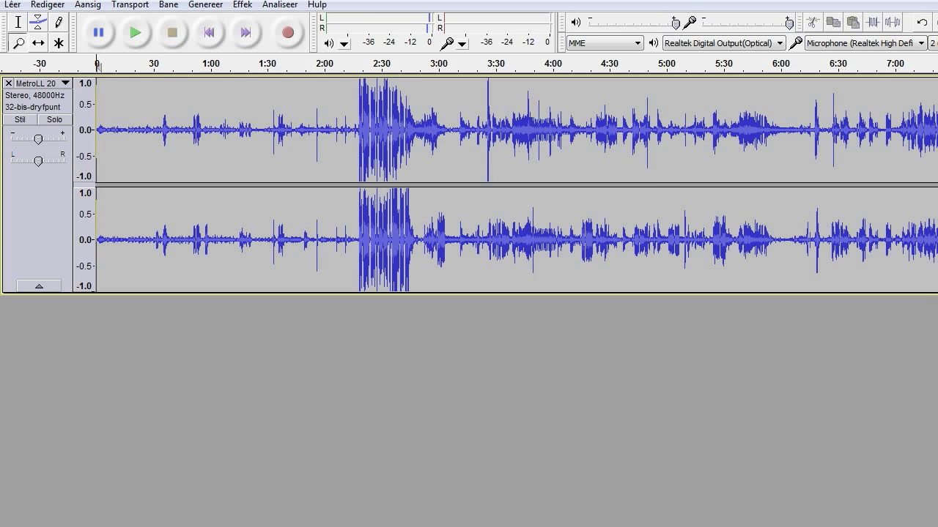
{"action": "key", "text": "ctrl+1"}
{"action": "key", "text": "ctrl+1"}
{"action": "key", "text": "ctrl+1"}
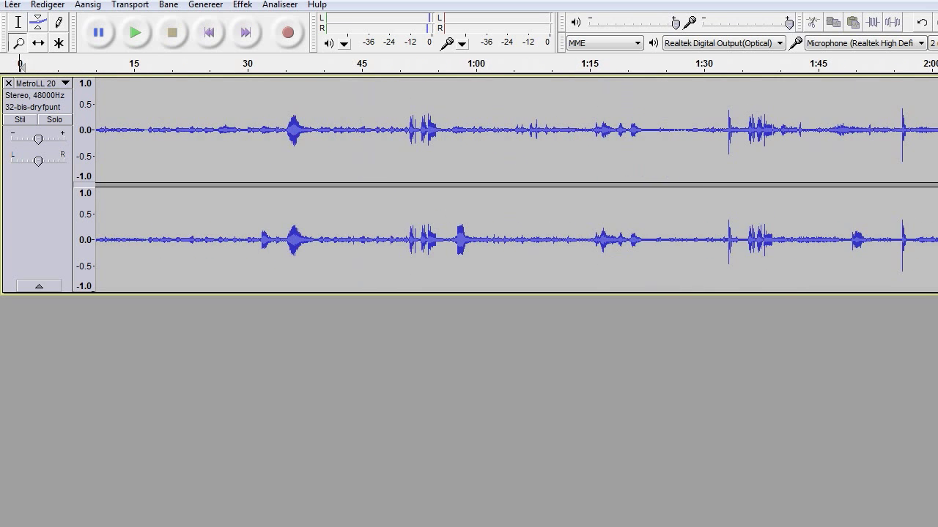
- Zoom in on the very start of the track and play its first moments to check for noise
{"action": "key", "text": "Home"}
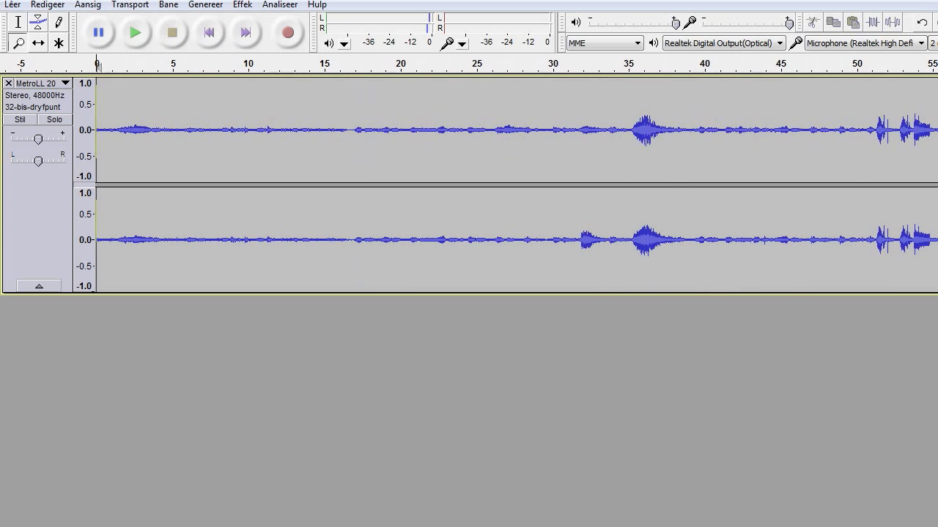
{"action": "key", "text": "ctrl+1"}
{"action": "key", "text": "ctrl+1"}
{"action": "key", "text": "ctrl+1"}
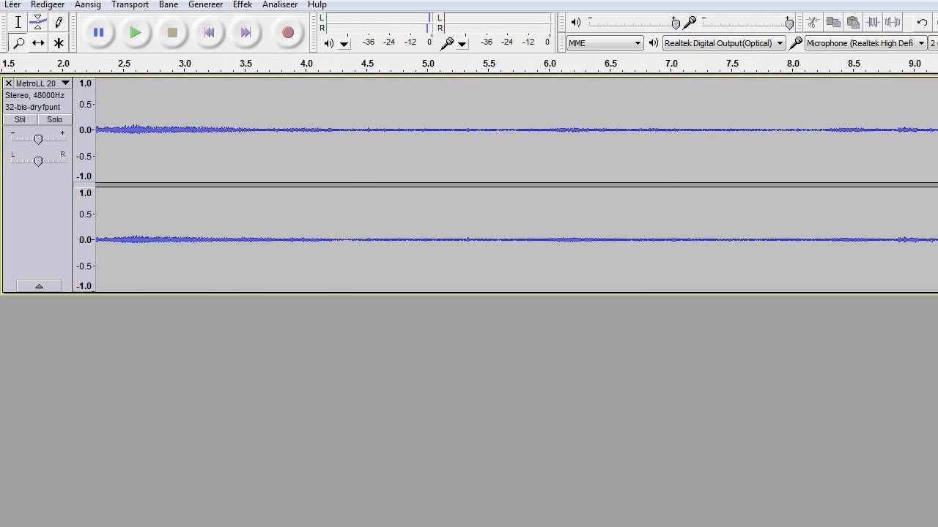
{"action": "scroll", "coordinate": [516, 185], "scroll_direction": "left", "scroll_amount": 7}
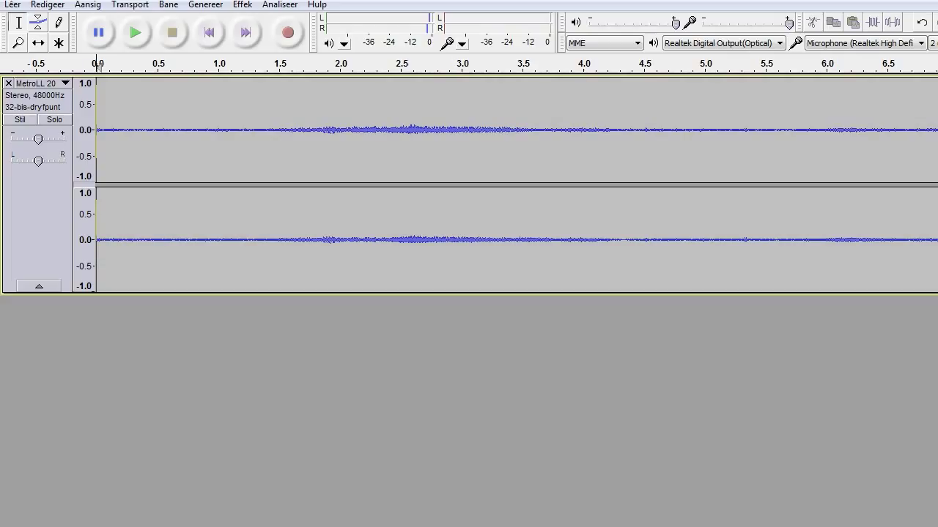
{"action": "left_click", "coordinate": [135, 33]}
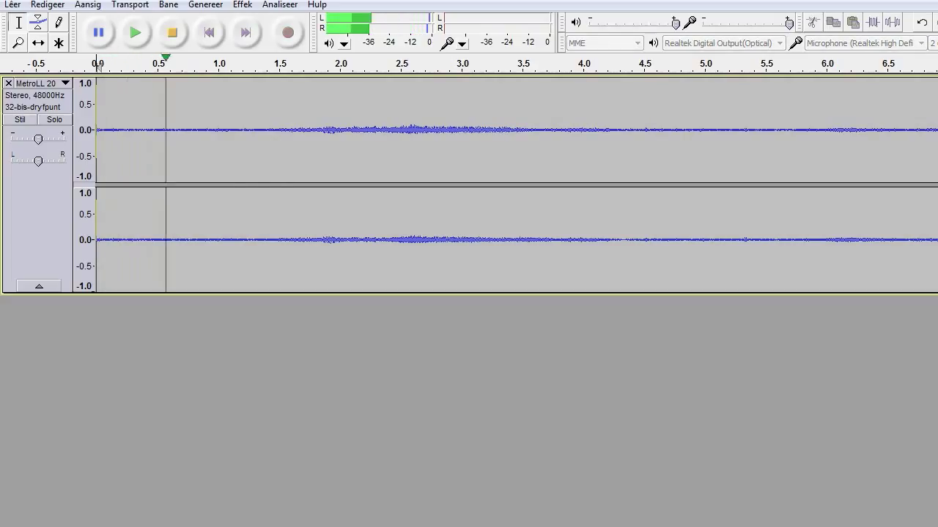
{"action": "left_click", "coordinate": [170, 34]}
{"action": "key", "text": "space"}
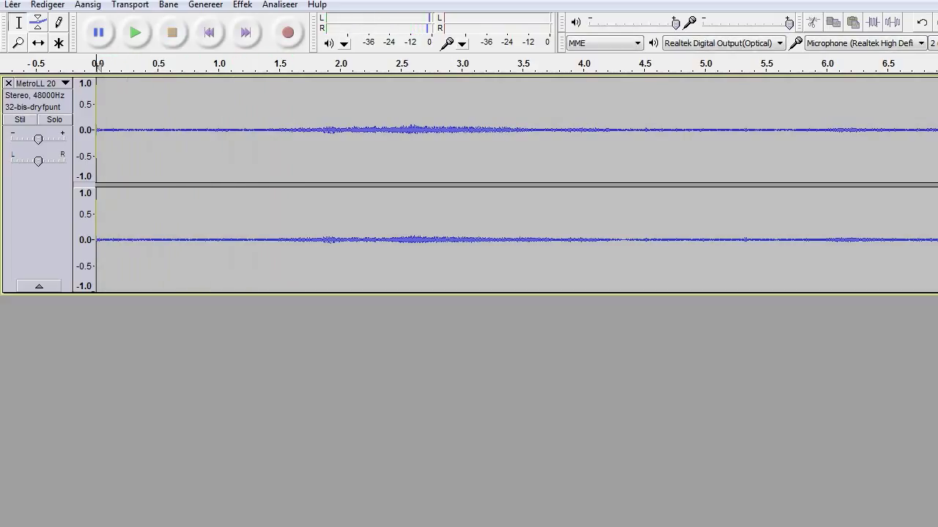
- Replace about the first 0.25 seconds of the track with generated silence
{"action": "left_click_drag", "start_coordinate": [129, 147], "coordinate": [96, 146]}
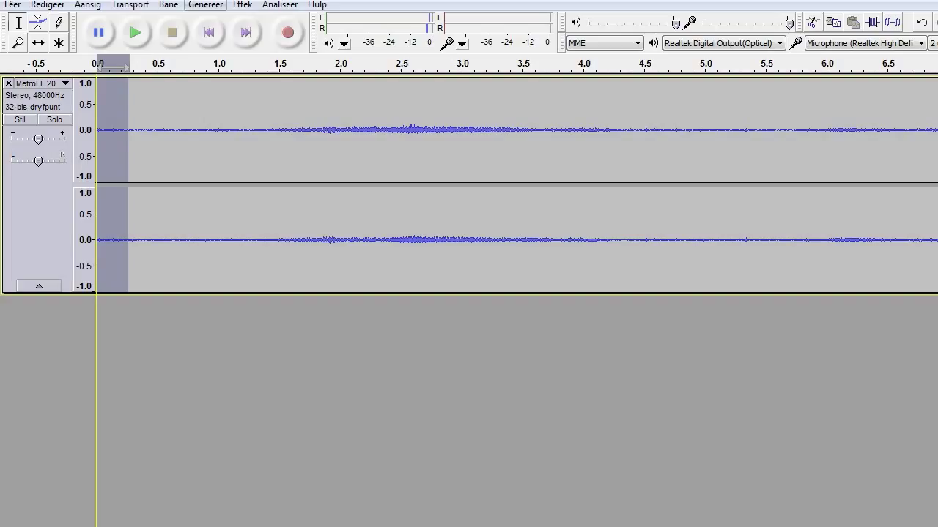
{"action": "left_click", "coordinate": [205, 5]}
{"action": "left_click", "coordinate": [221, 69]}
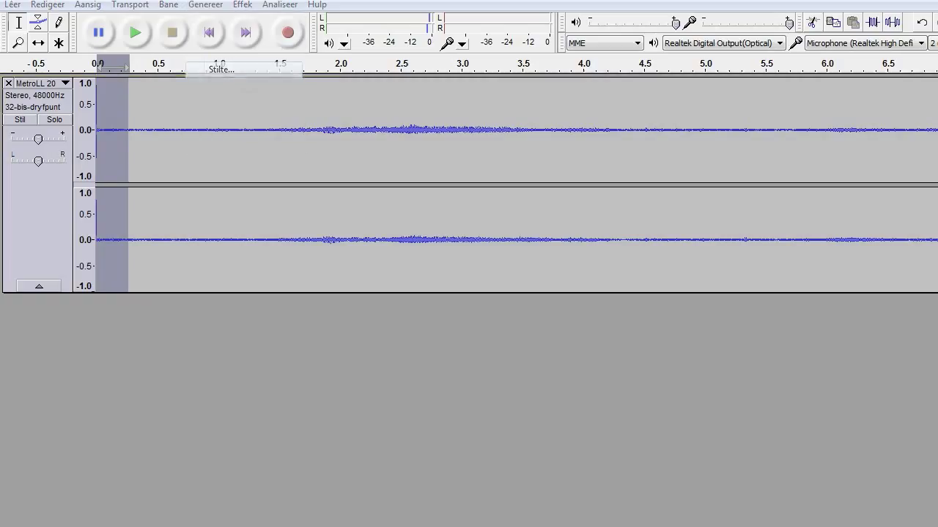
{"action": "key", "text": "Return"}
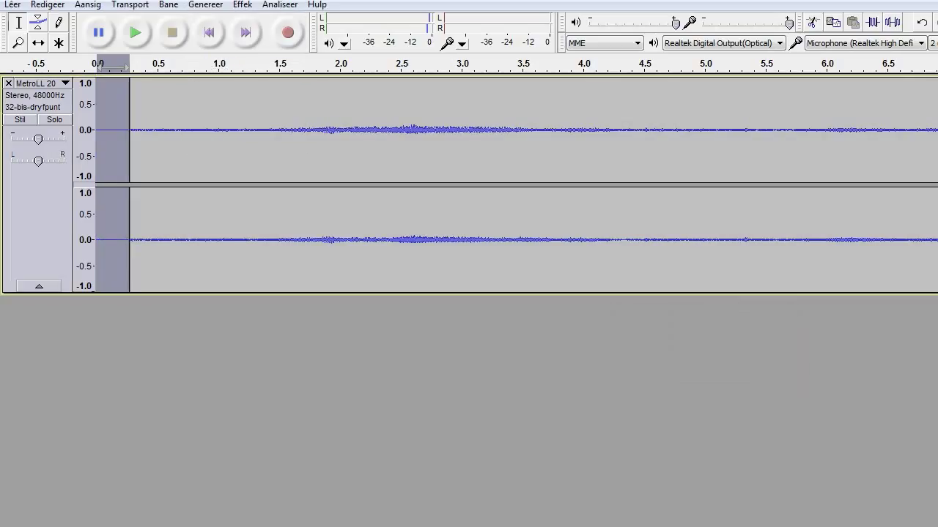
- Select the entire track, play its opening seconds to check the silenced start, and stop playback
{"action": "key", "text": "ctrl+a"}
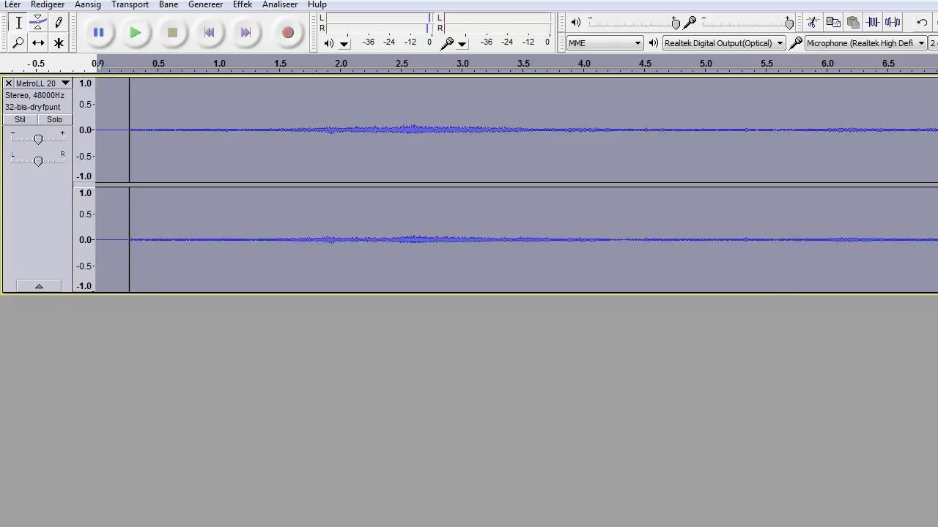
{"action": "left_click", "coordinate": [136, 32]}
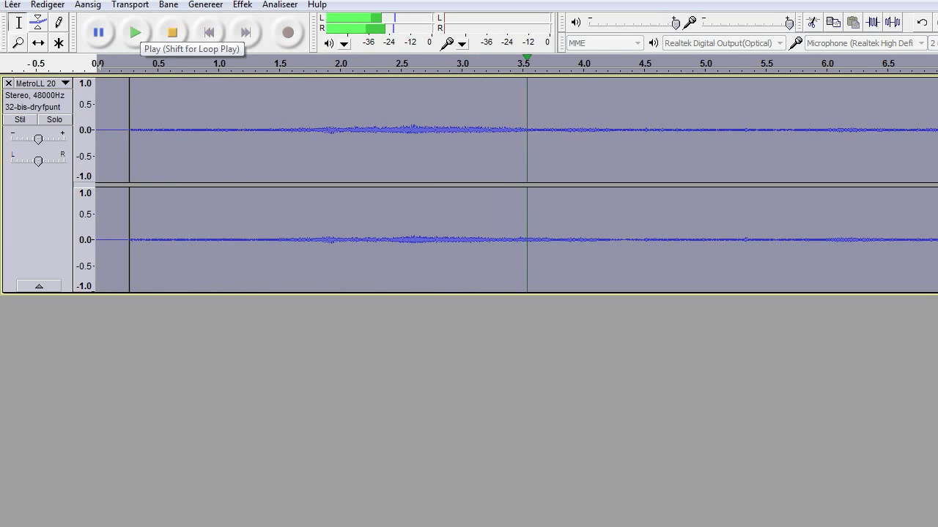
{"action": "left_click", "coordinate": [172, 34]}
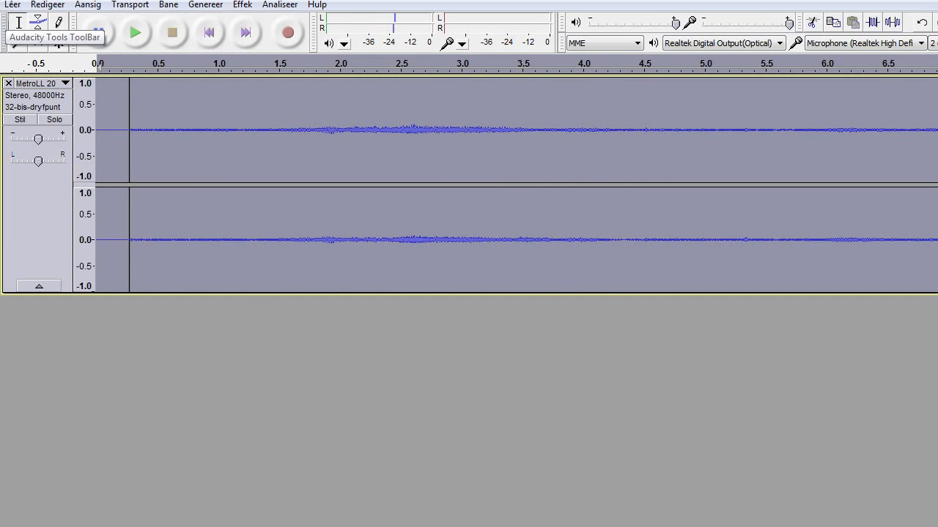
{"action": "left_click", "coordinate": [12, 4]}
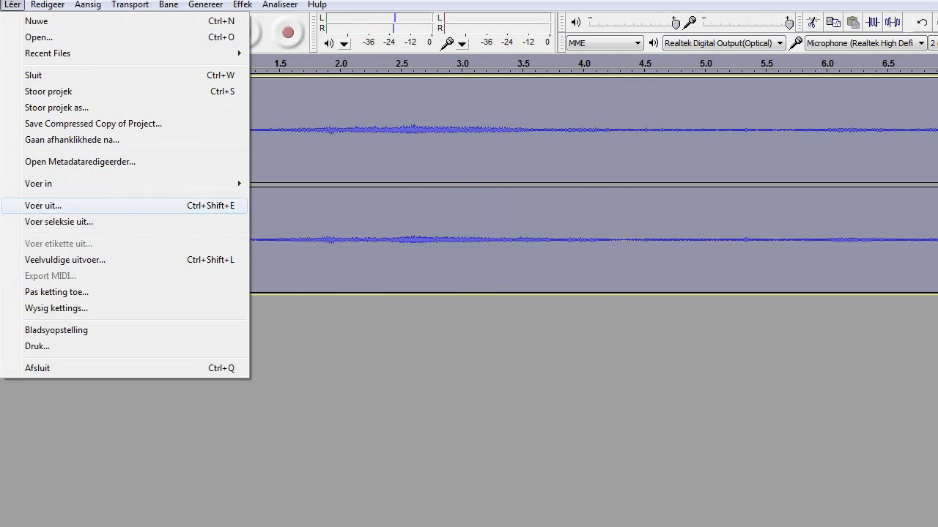
{"action": "left_click", "coordinate": [33, 206]}
{"action": "left_click", "coordinate": [291, 262]}
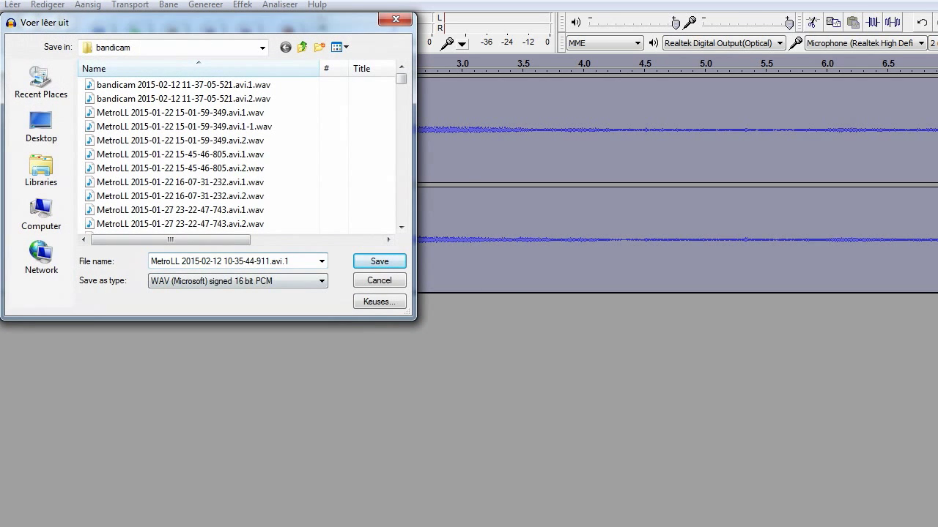
{"action": "type", "text": ".wa"}
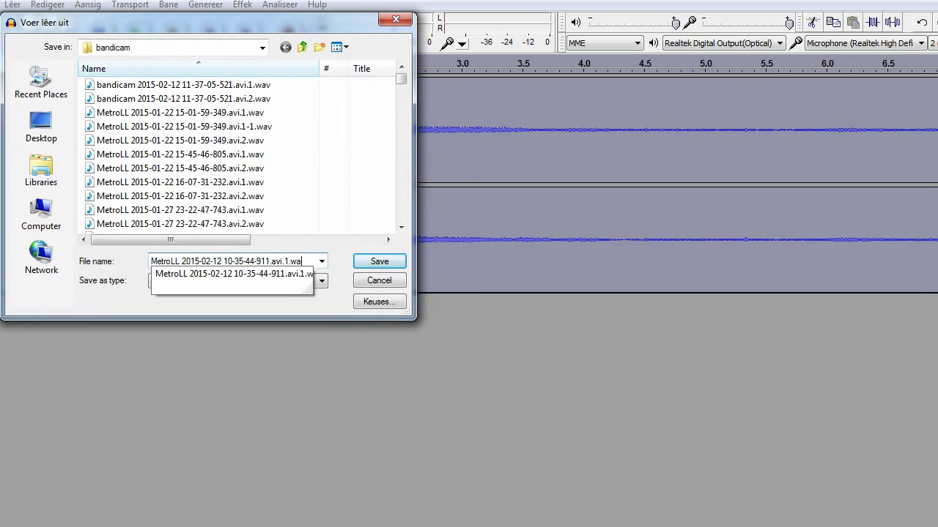
{"action": "type", "text": "v"}
{"action": "key", "text": "Return"}
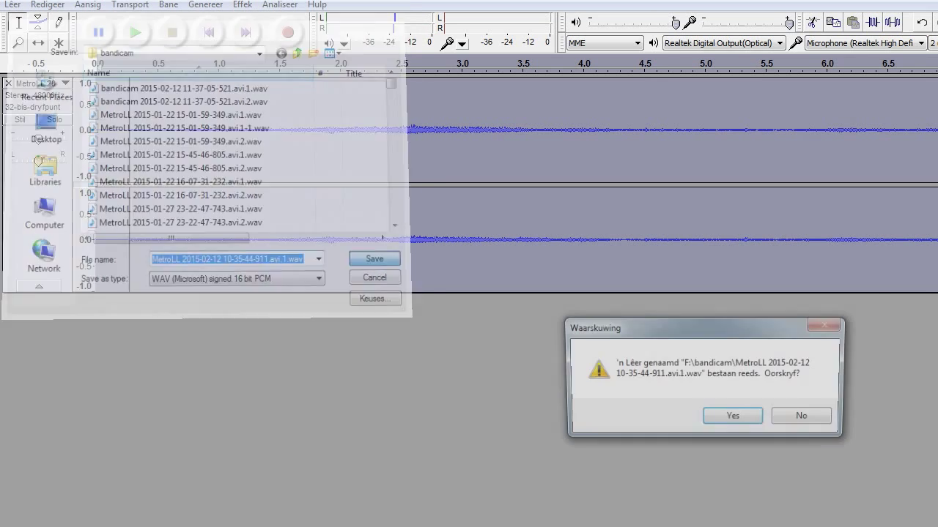
{"action": "key", "text": "Return"}
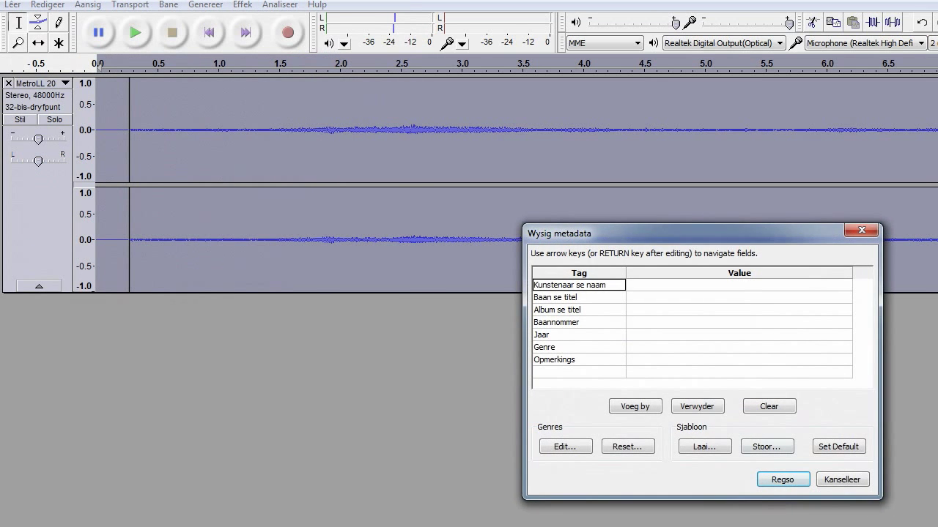
{"action": "key", "text": "Return"}
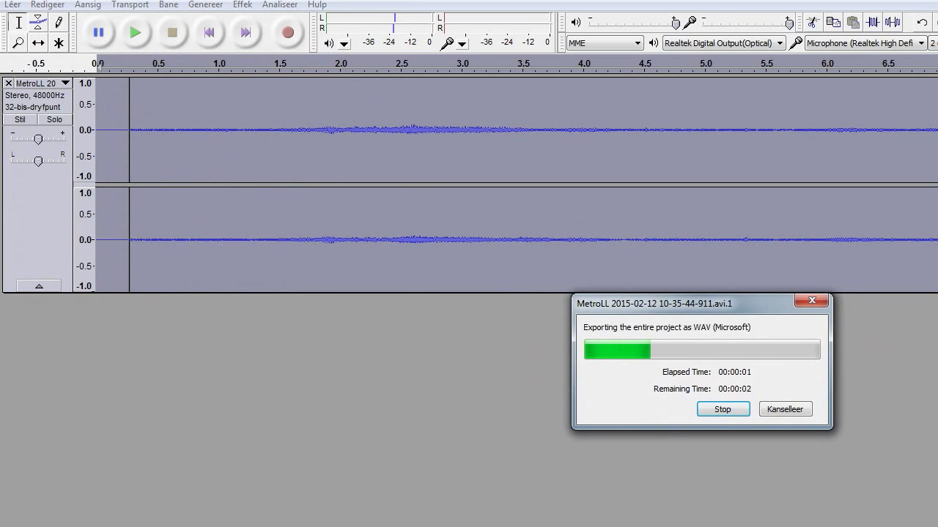